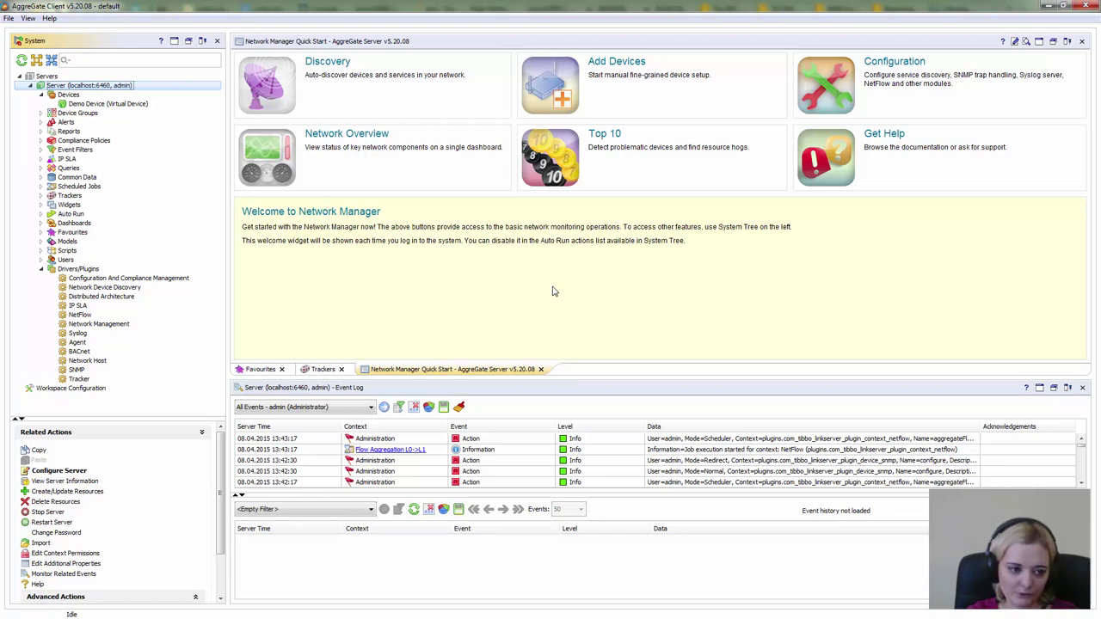
Review the SNMP plugin's list of loaded MIB files, then close its properties
double_click(76, 371)
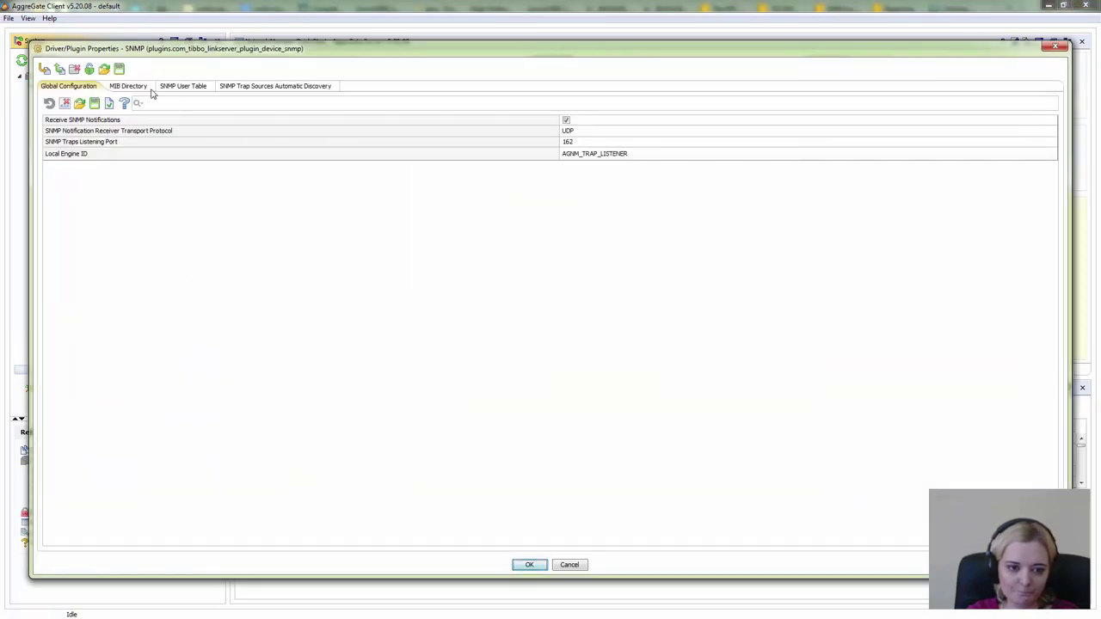
left_click(128, 87)
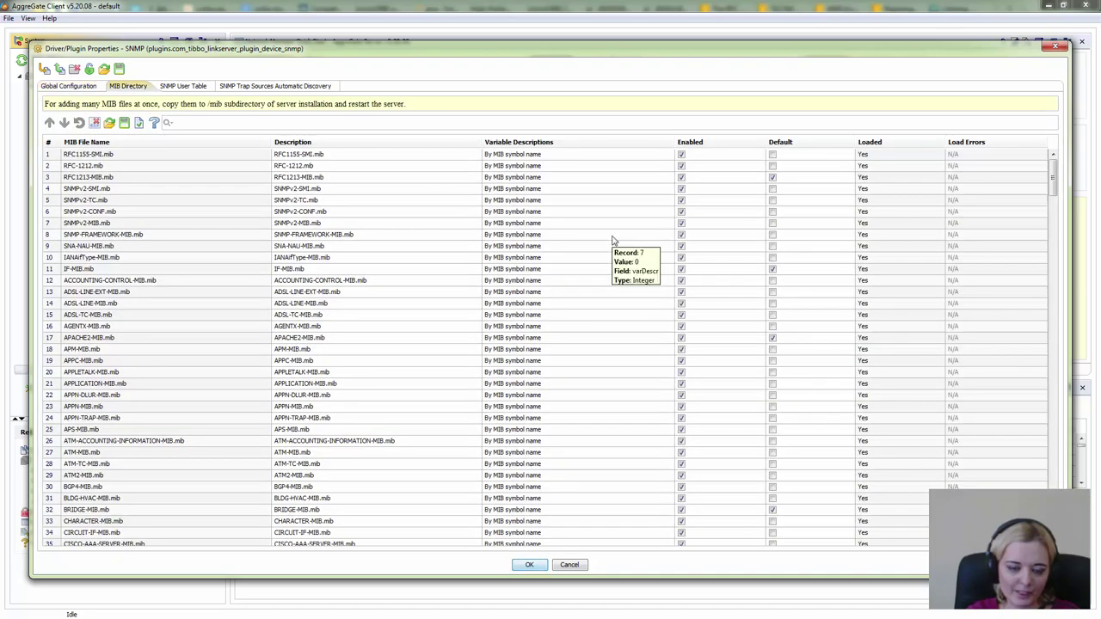
left_click_drag(1053, 176, 1060, 521)
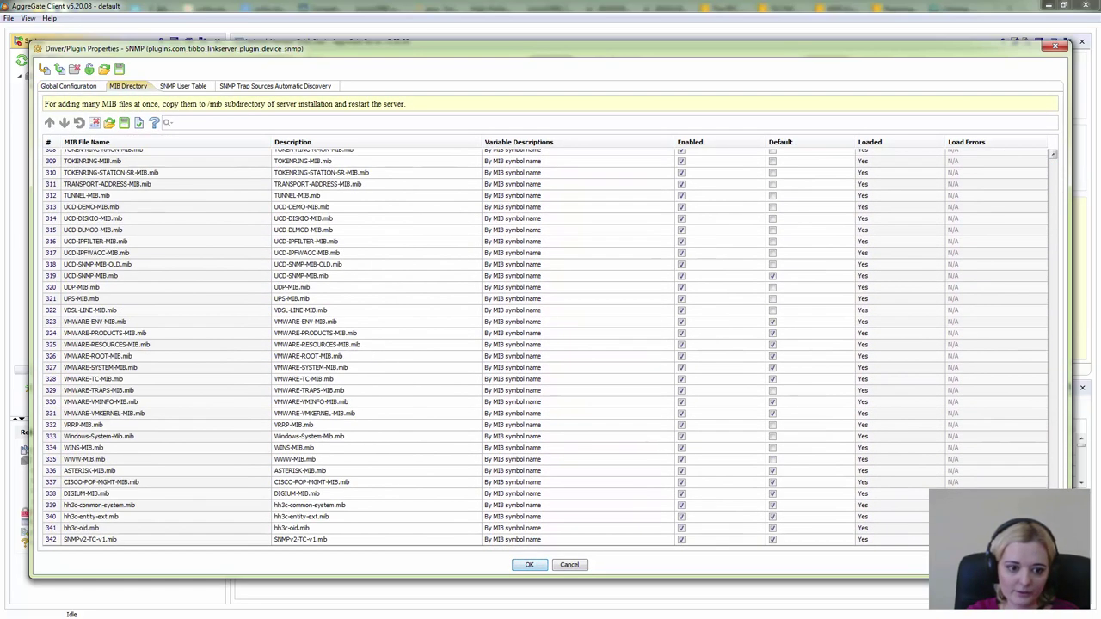
left_click(531, 565)
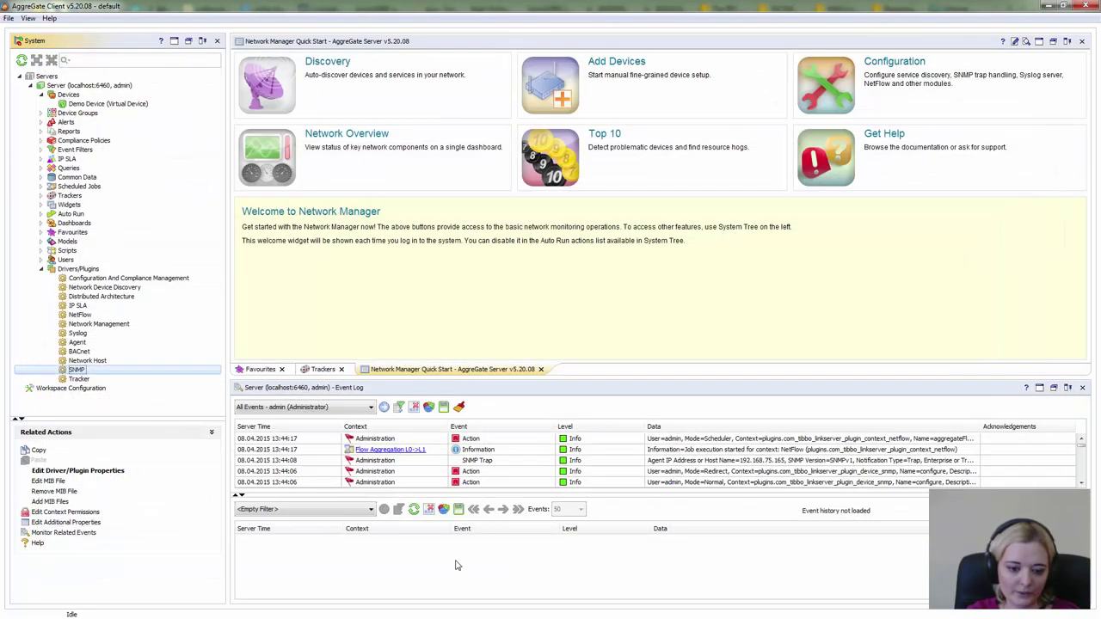
Add the hmpriv.mib file from the hirschmann folder to the SNMP plugin
right_click(80, 370)
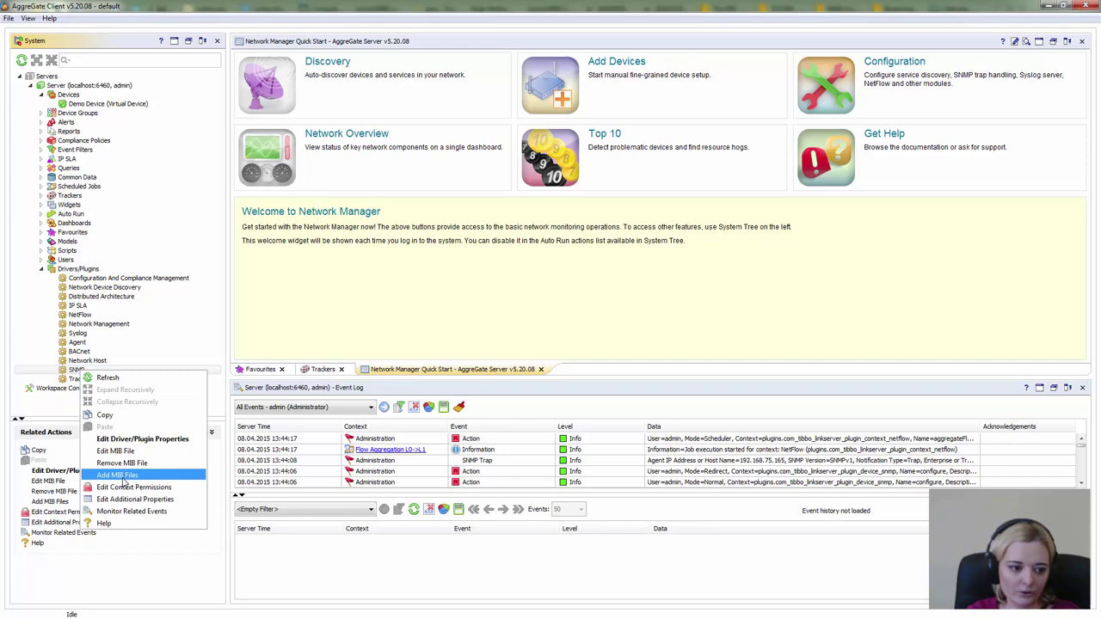
left_click(117, 475)
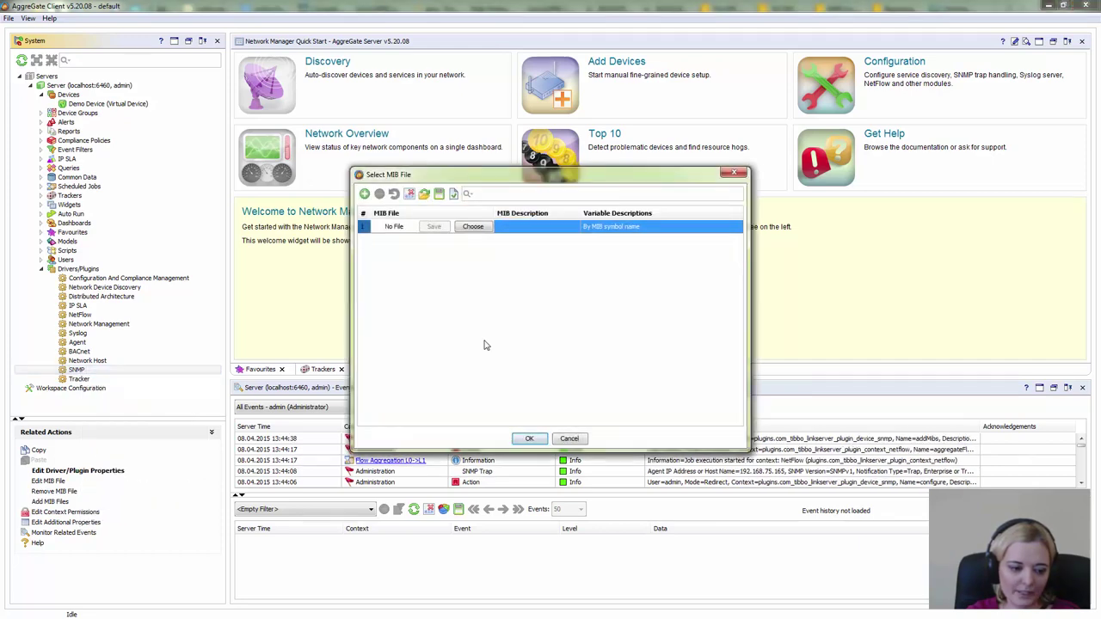
left_click(473, 227)
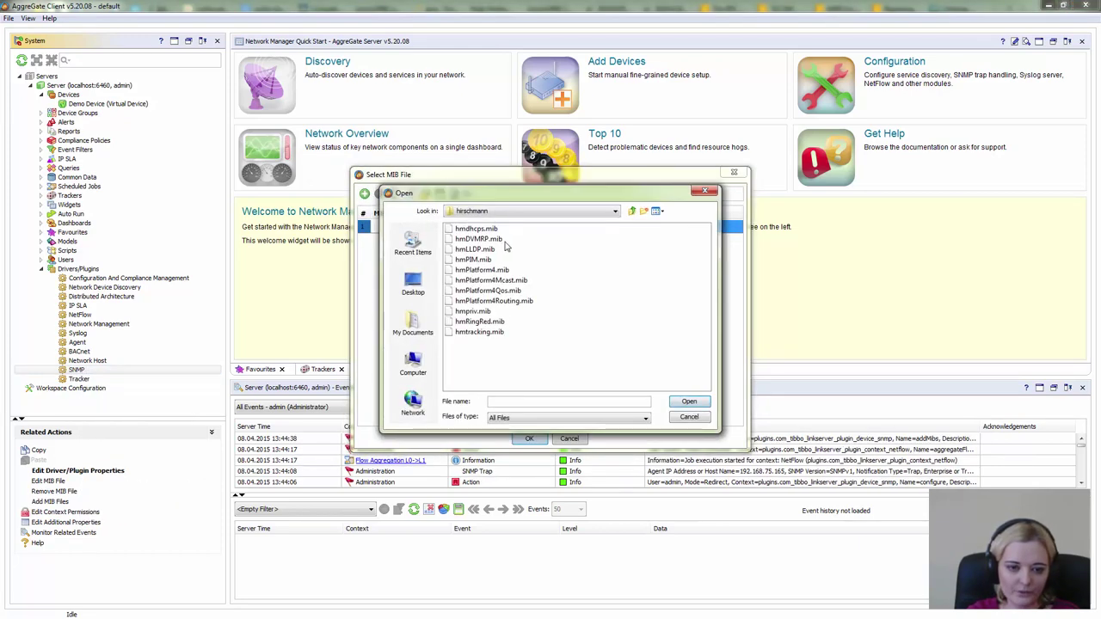
left_click(471, 311)
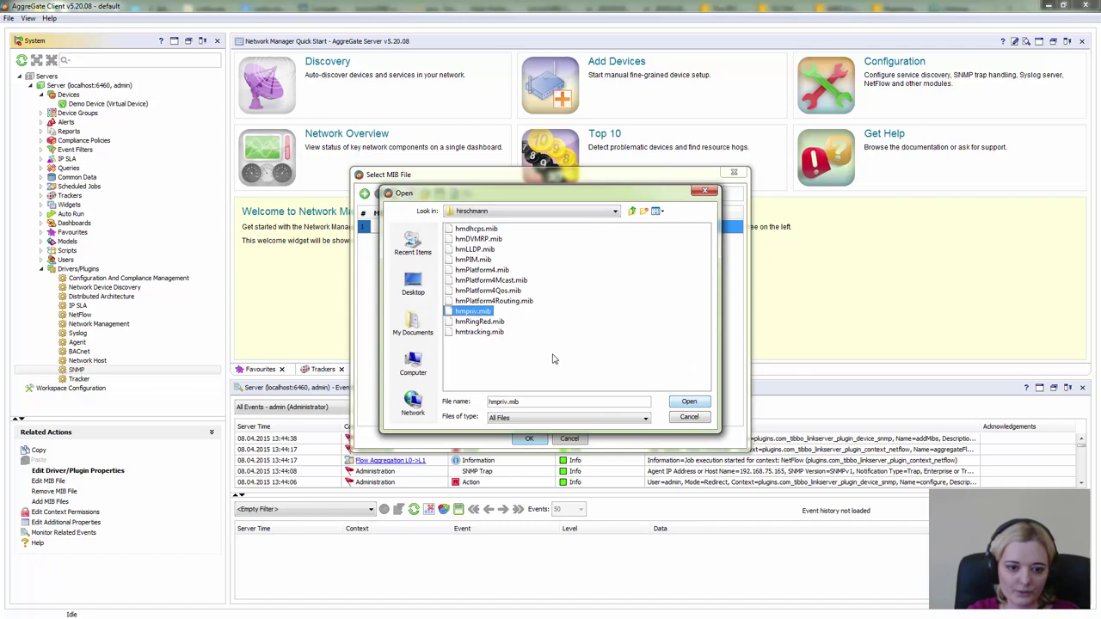
left_click(700, 403)
left_click(529, 438)
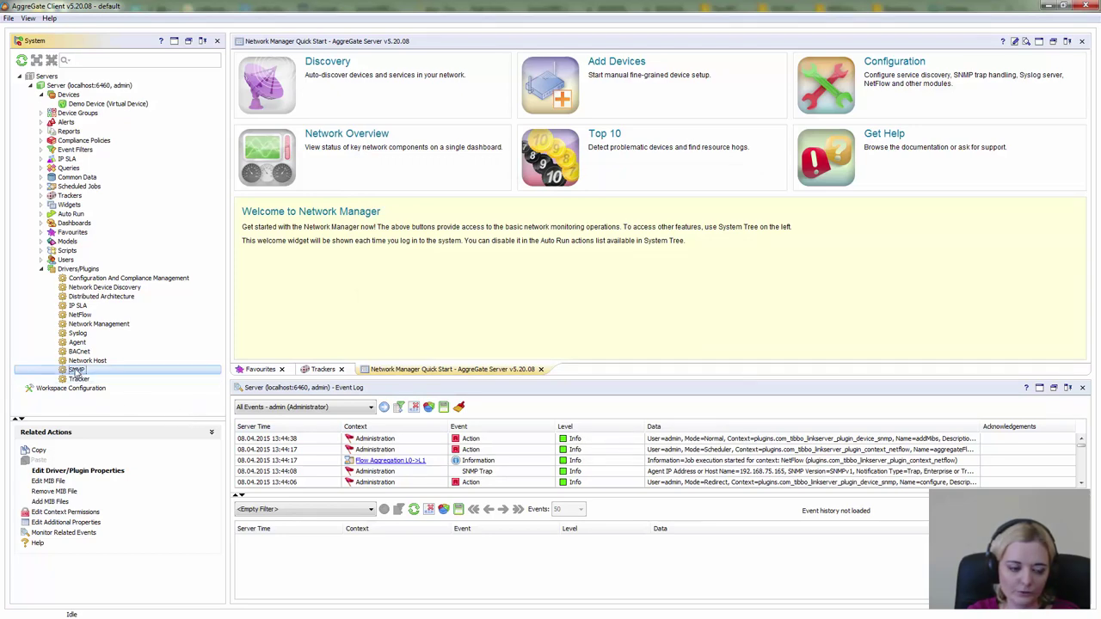
double_click(76, 370)
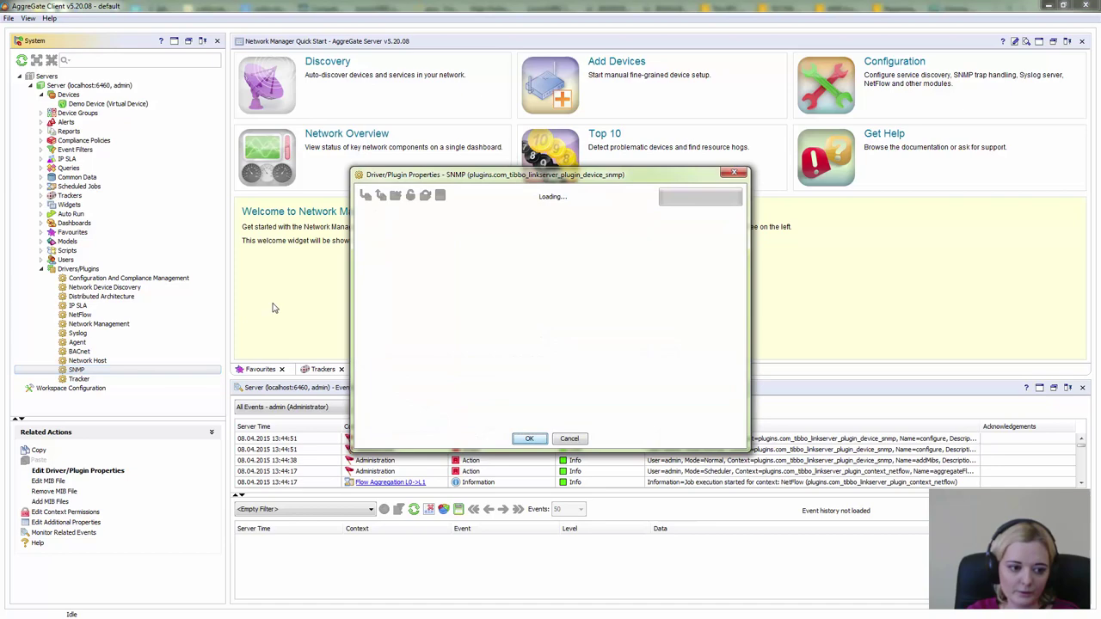
left_click(128, 87)
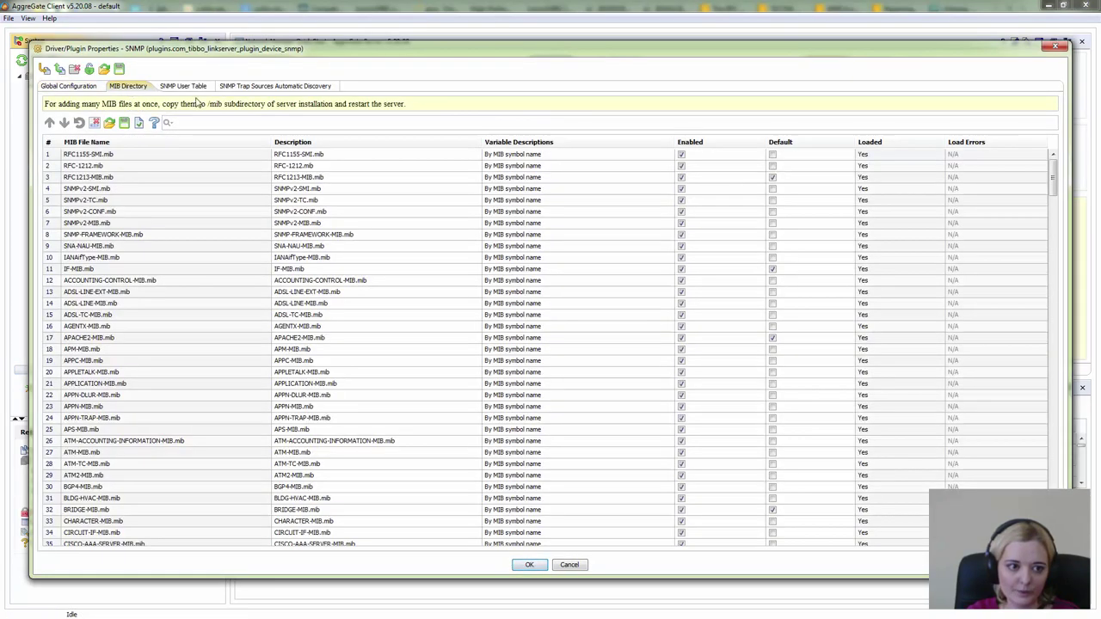
left_click_drag(1056, 172, 1064, 481)
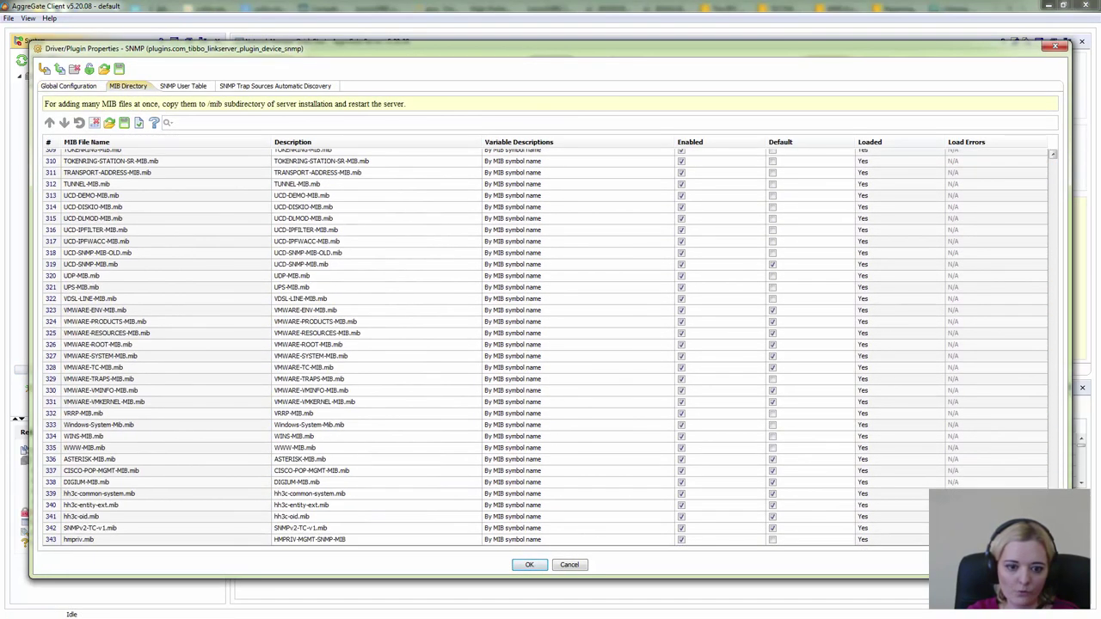
left_click(86, 542)
left_click(528, 565)
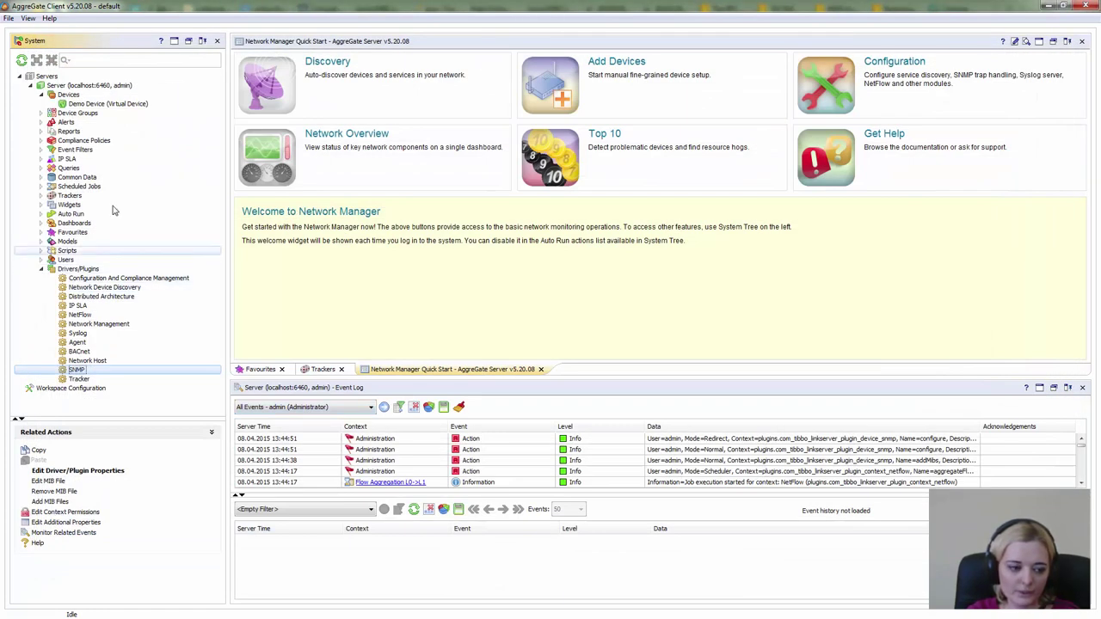
Create a Network Host device named hirschmann with address 192.168.75.4
double_click(67, 94)
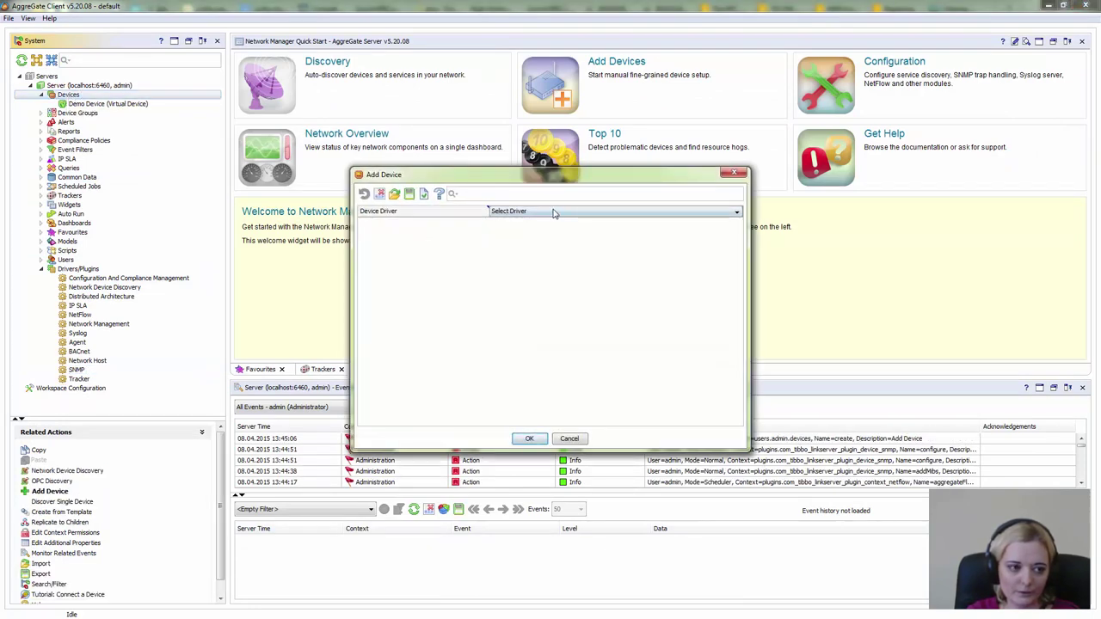
left_click(554, 213)
left_click(556, 240)
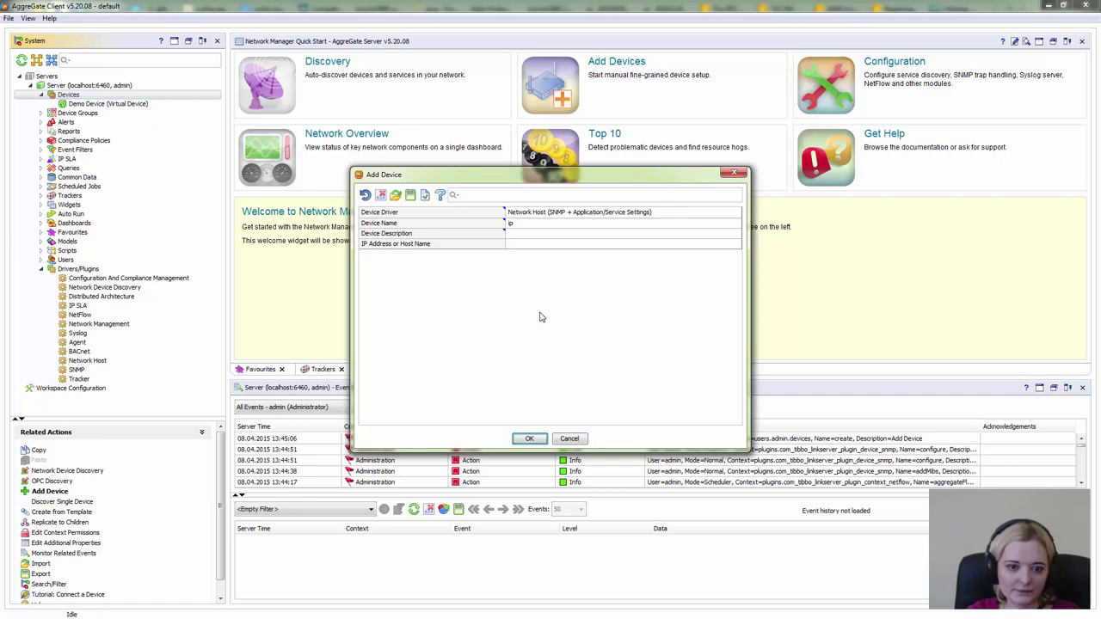
left_click(555, 223)
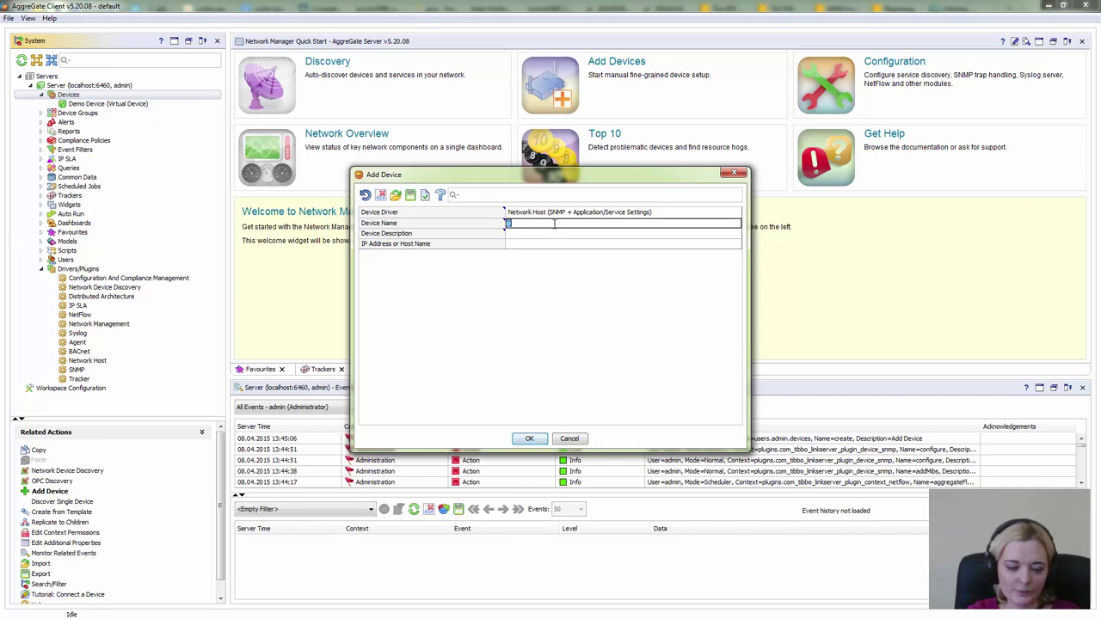
type("hirschm")
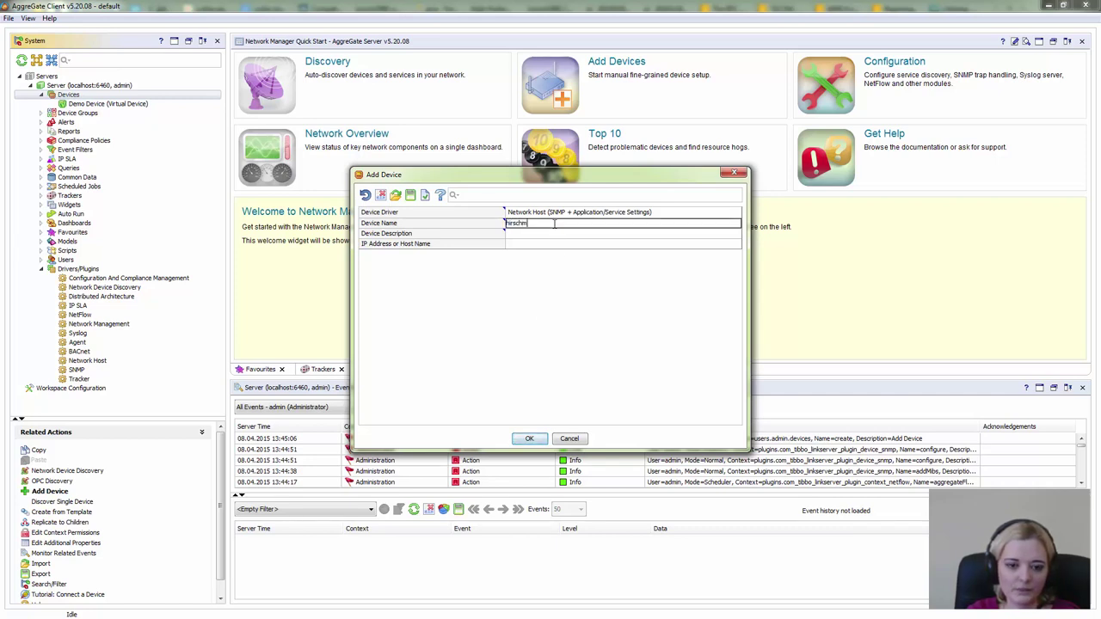
key("Return")
key("Return")
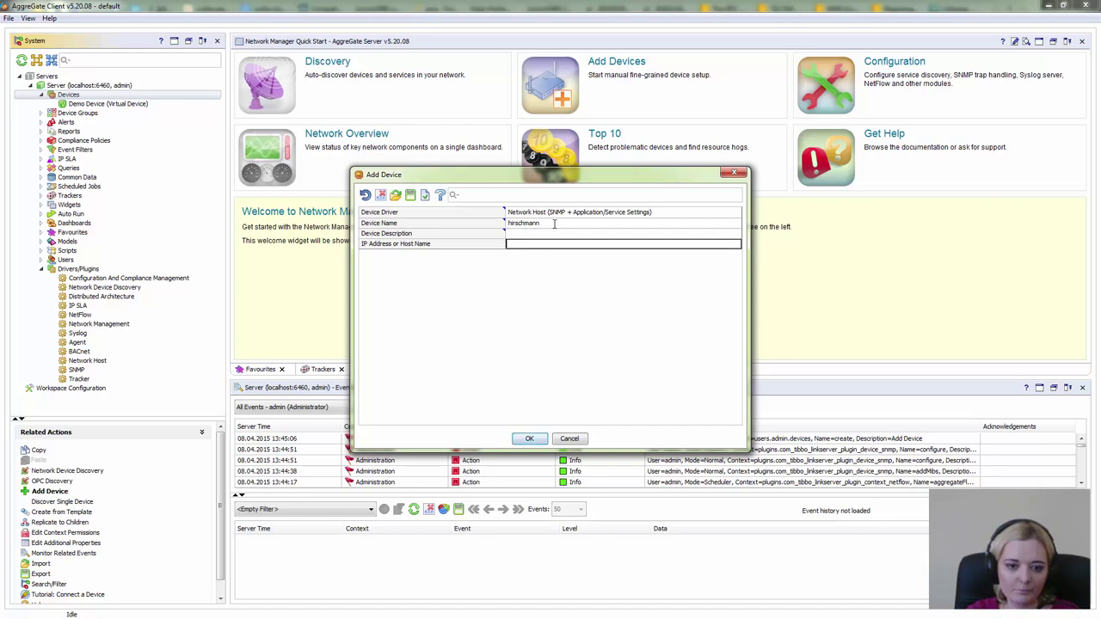
type("192.1")
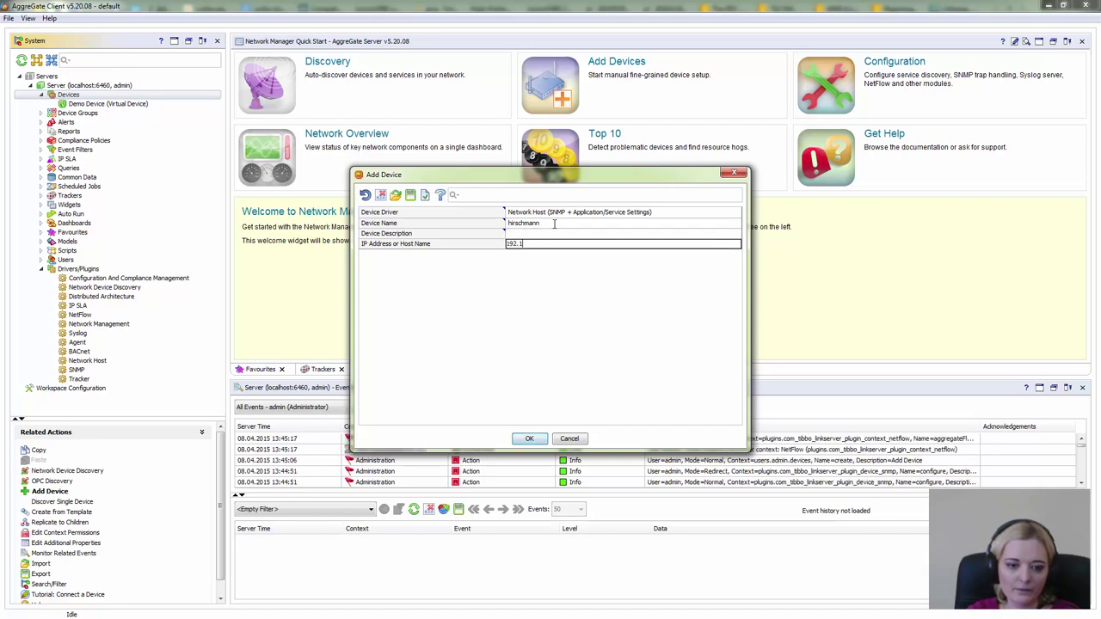
type("68.75.4")
left_click(544, 439)
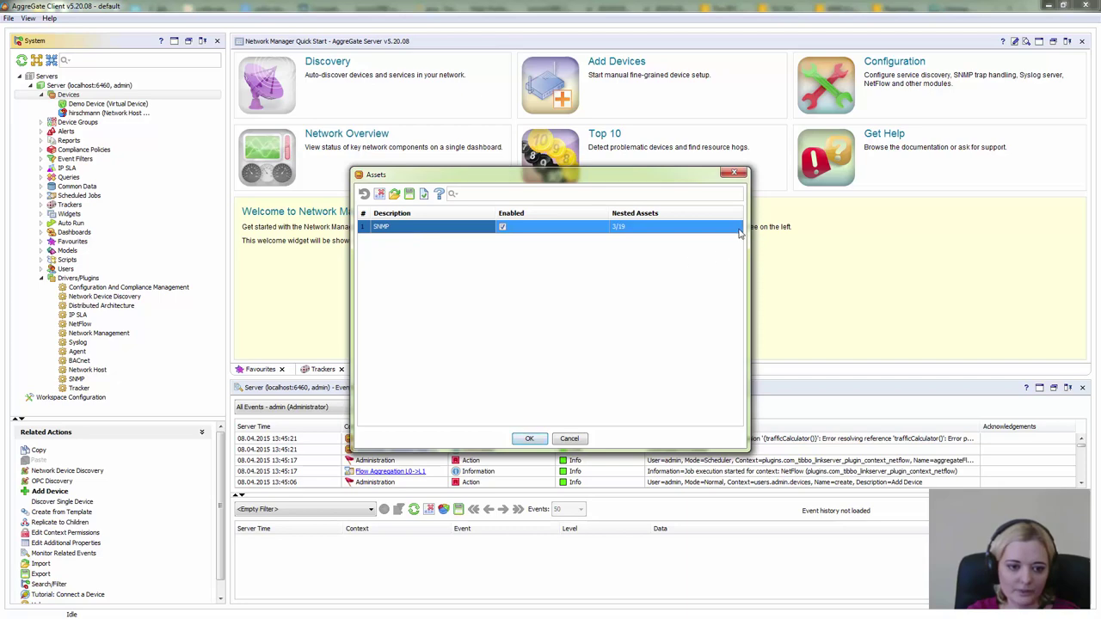
Tick RFC1213-MIB and HMPRIV-MGMT-SNMP-MIB under SNMP's nested assets and accept both selections
left_click(737, 230)
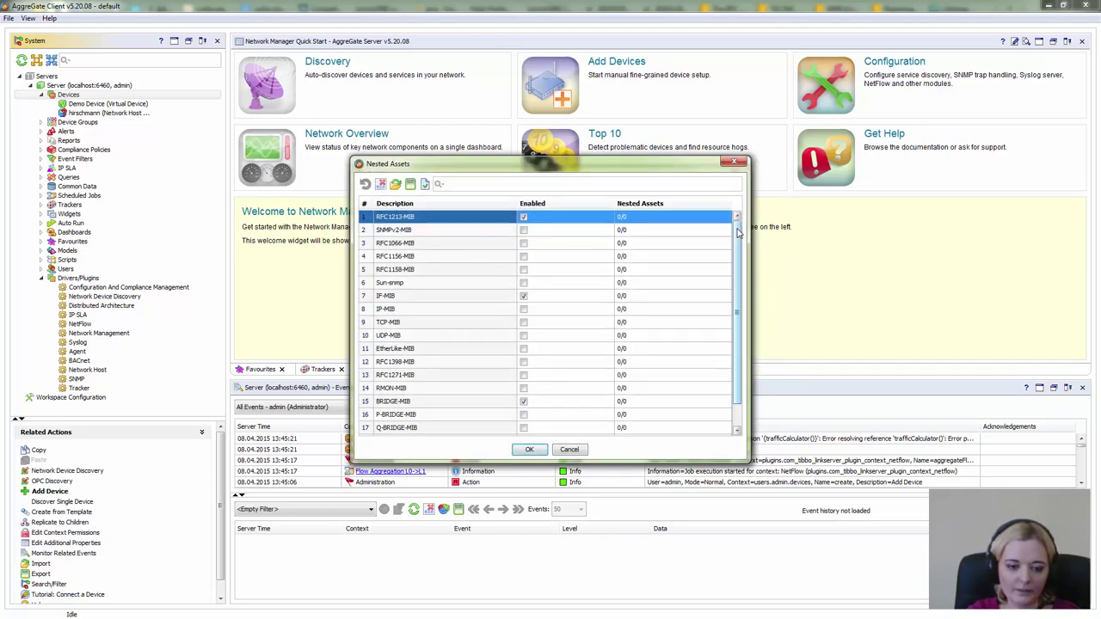
left_click_drag(737, 232, 742, 291)
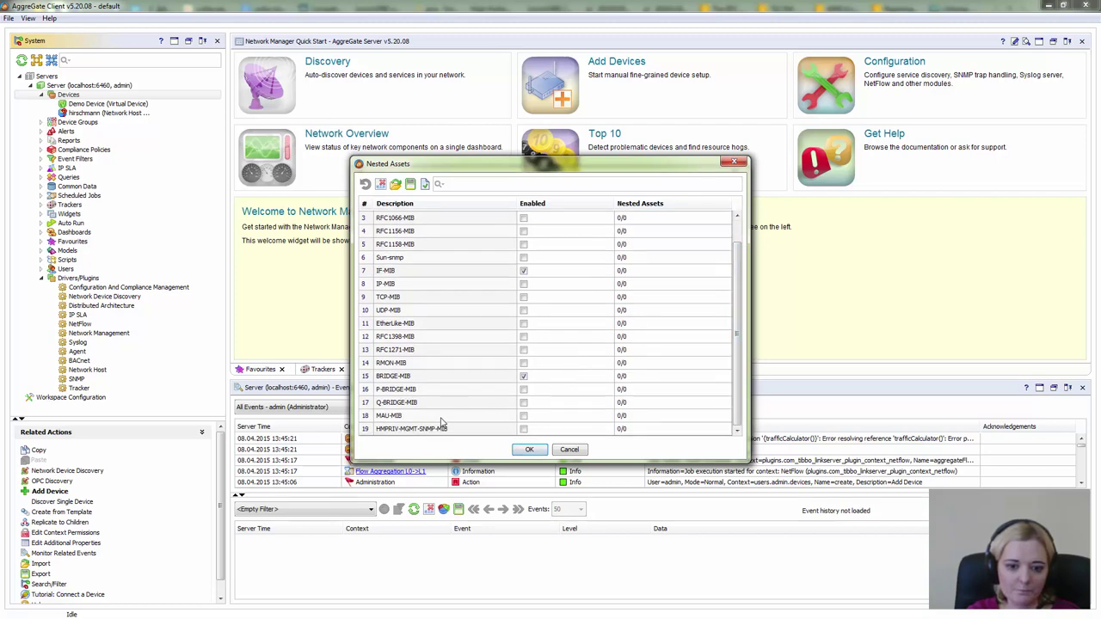
left_click_drag(735, 319, 735, 282)
left_click(523, 217)
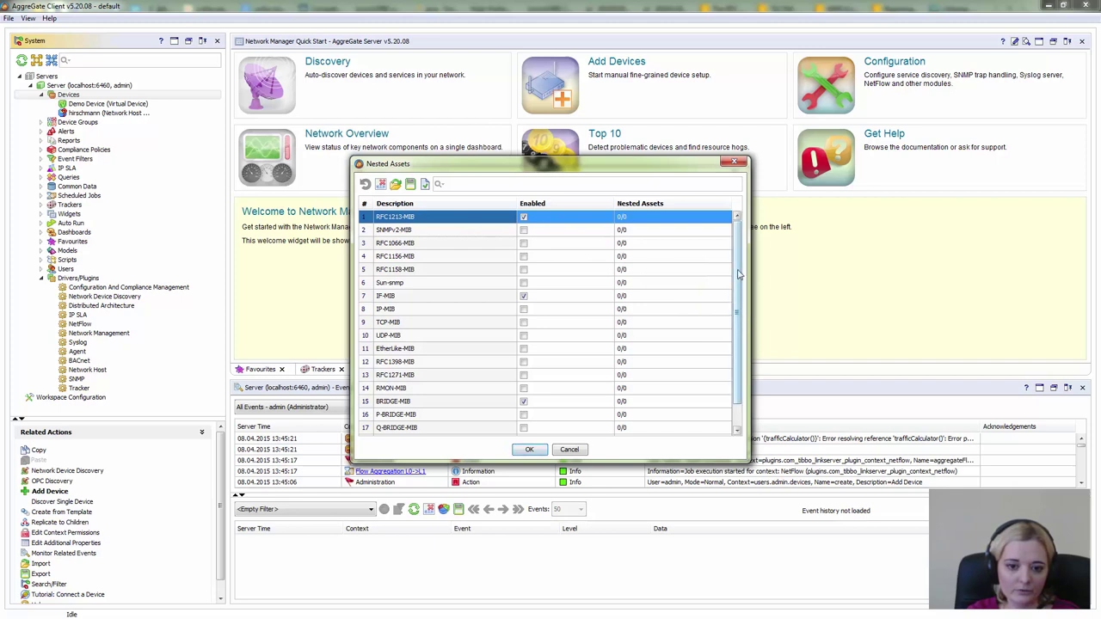
left_click_drag(740, 277, 738, 370)
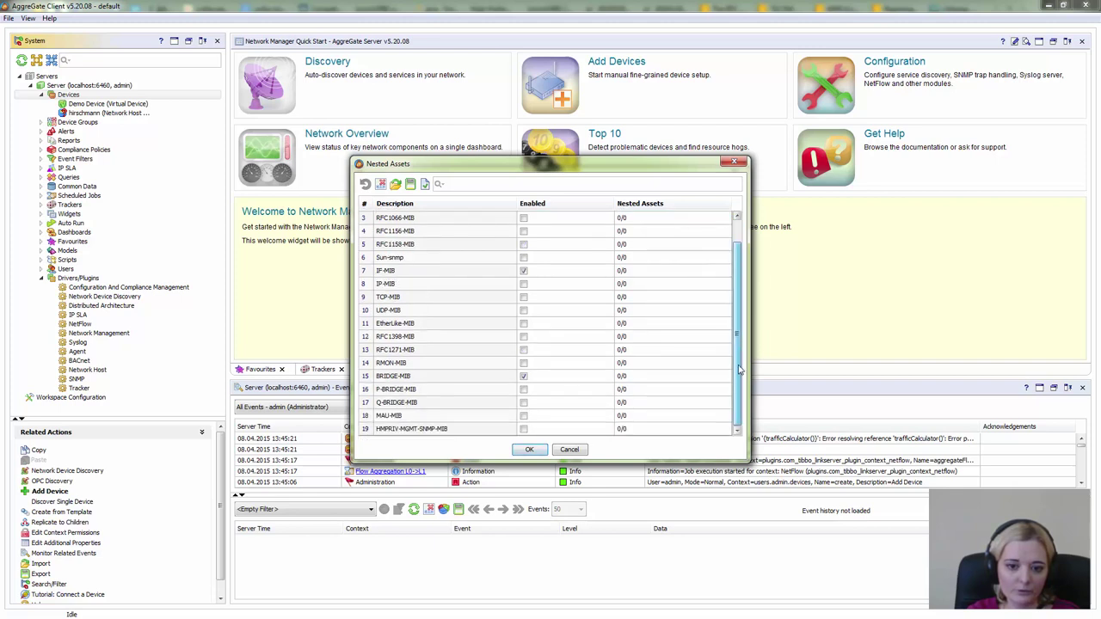
left_click(524, 429)
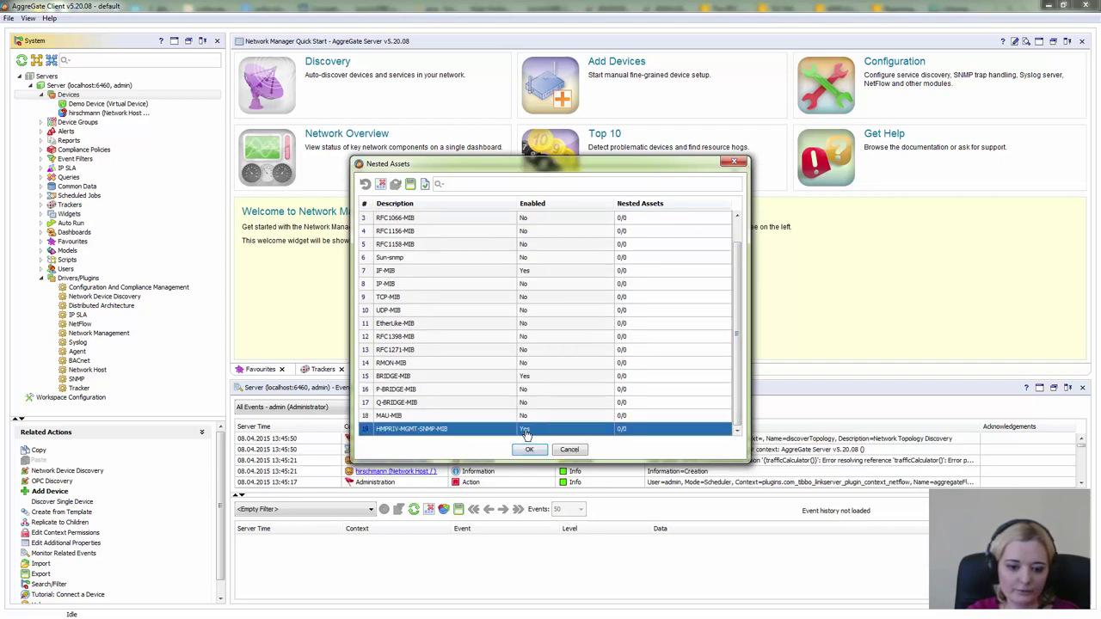
left_click(529, 450)
left_click(528, 438)
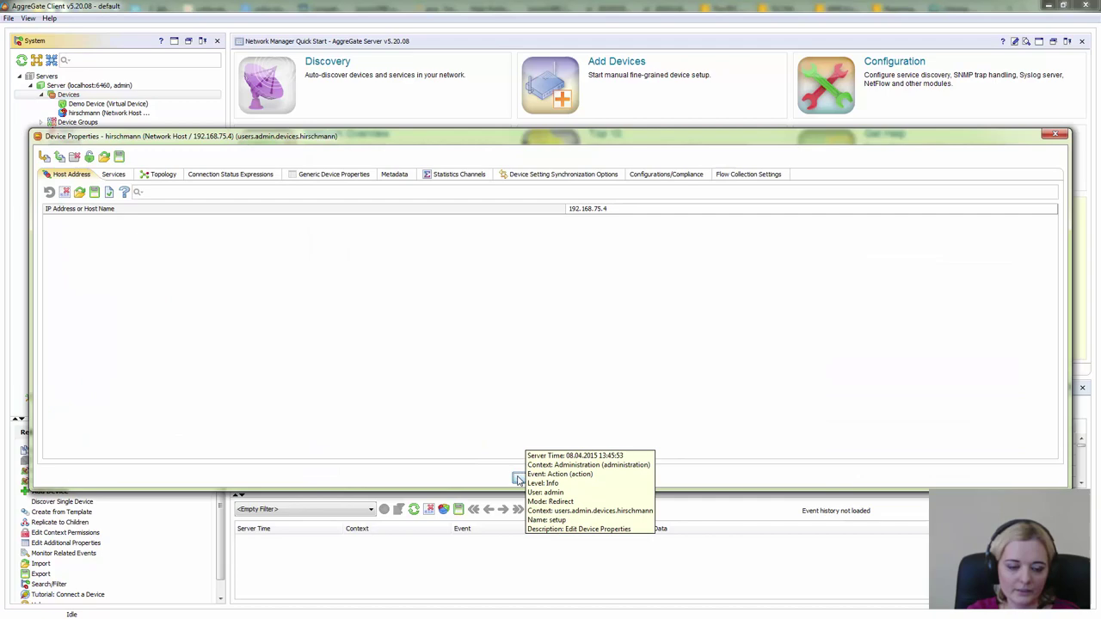
Save and close the hirschmann Device Properties with OK
left_click(519, 479)
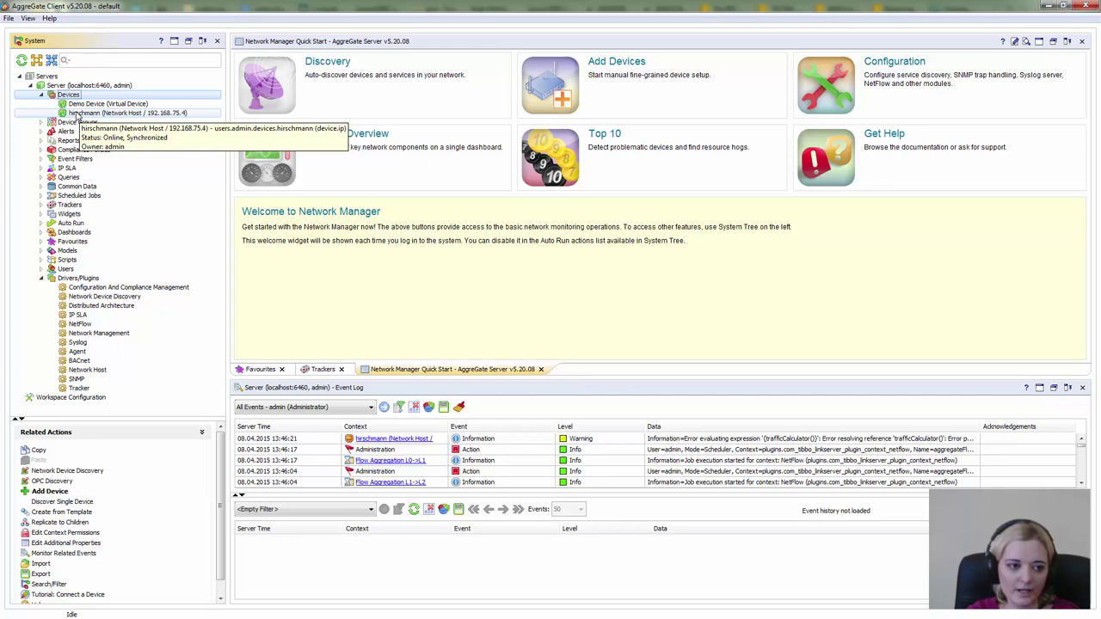
Open Configure Device for hirschmann and view the RFC1213-MIB tab with sysDescr Hirschmann Railswitch
right_click(77, 114)
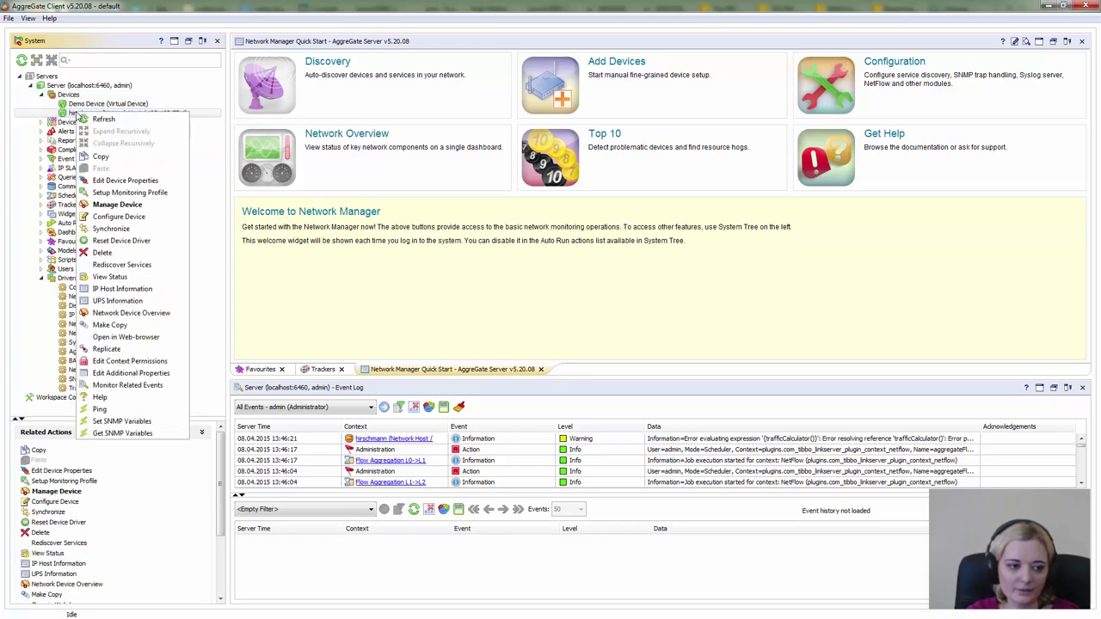
left_click(140, 217)
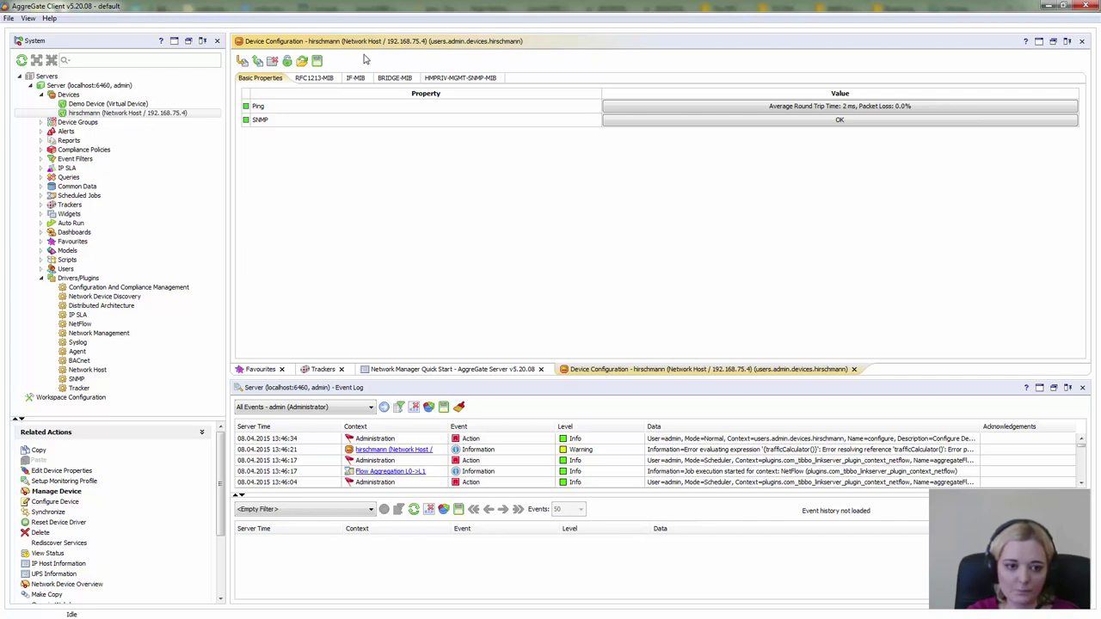
left_click(315, 78)
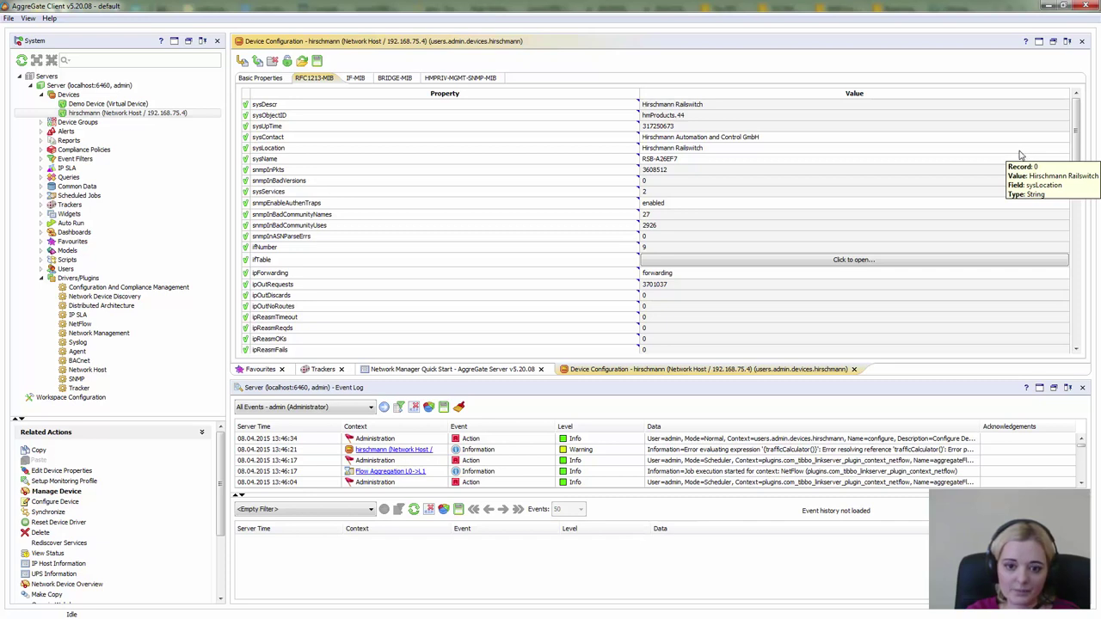
left_click(816, 261)
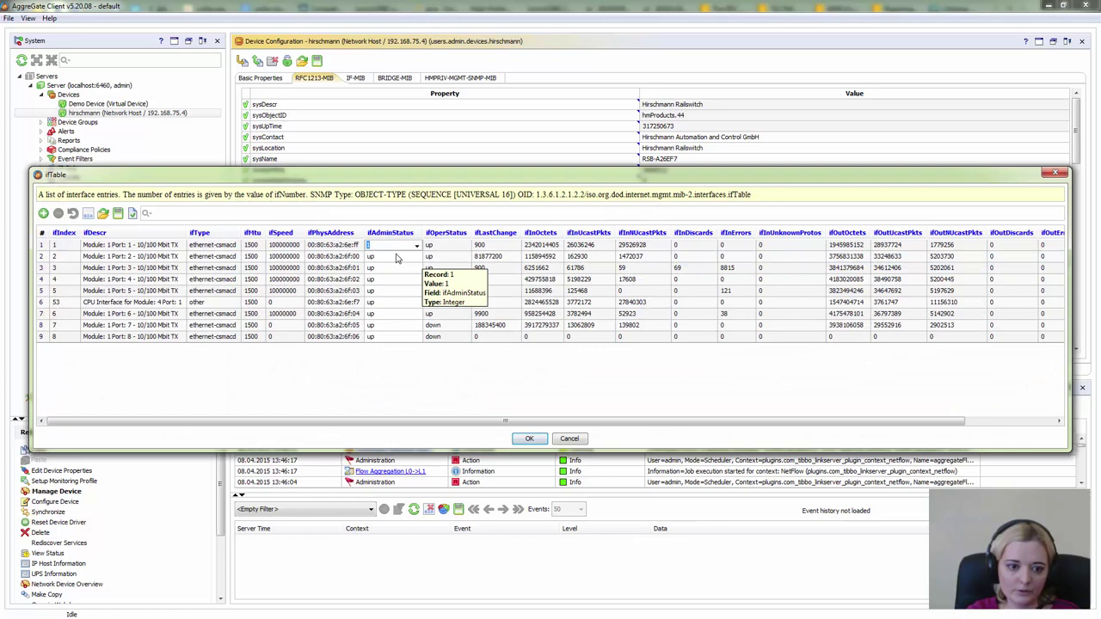
left_click_drag(411, 177, 416, 203)
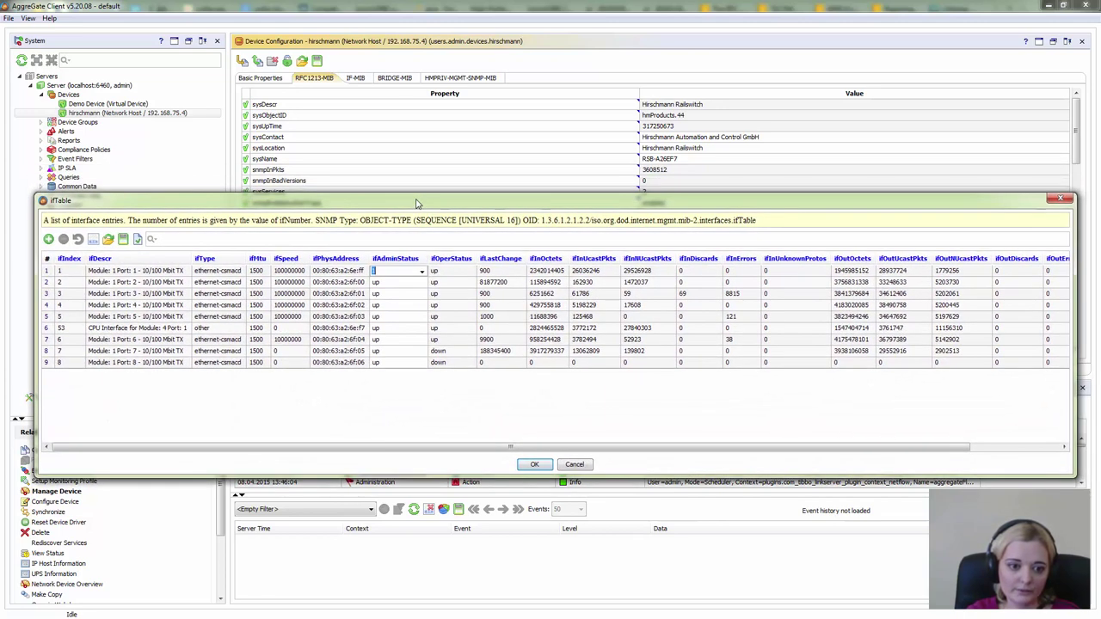
left_click(422, 274)
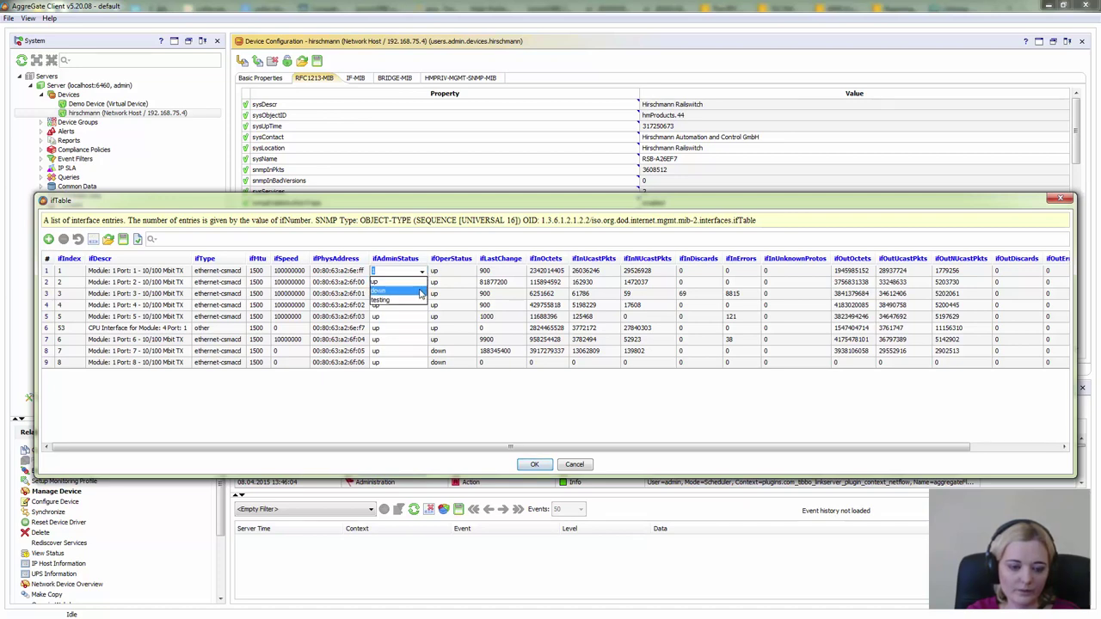
left_click(576, 466)
left_click(576, 465)
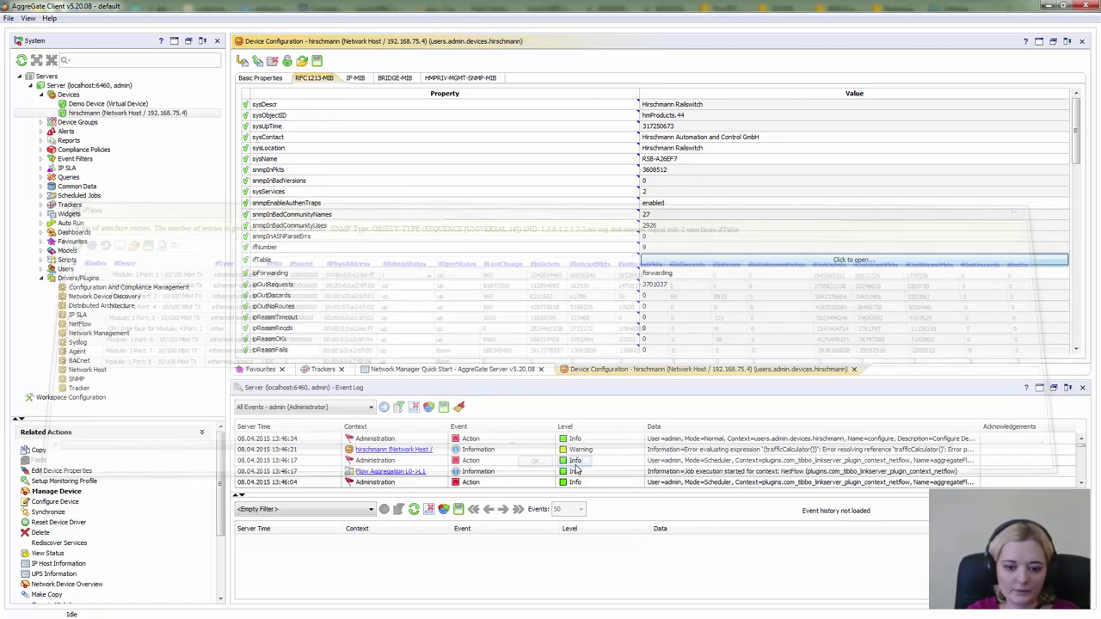
View the HMPRIV-MGMT-SNMP-MIB tab and check hmInterfaceTable's actions without choosing one
left_click(464, 78)
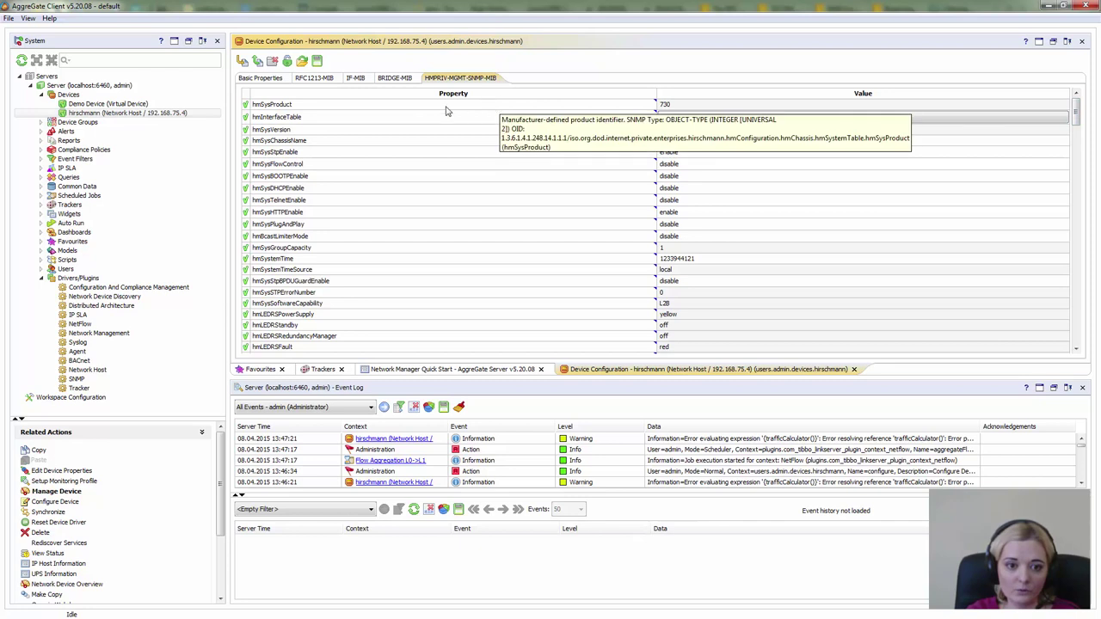
right_click(311, 112)
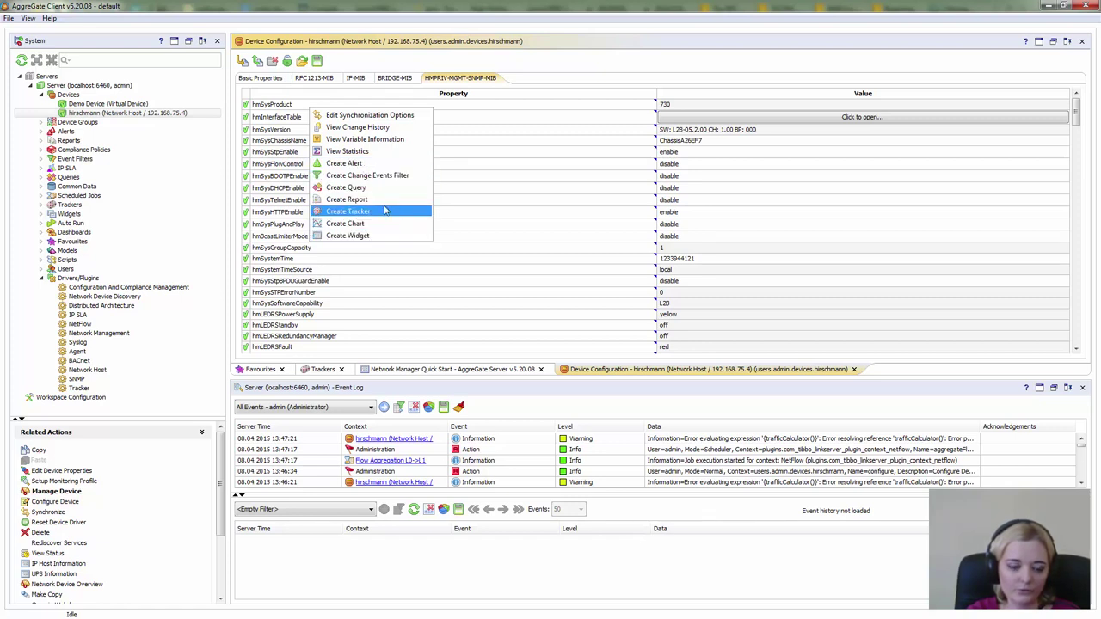
left_click(569, 62)
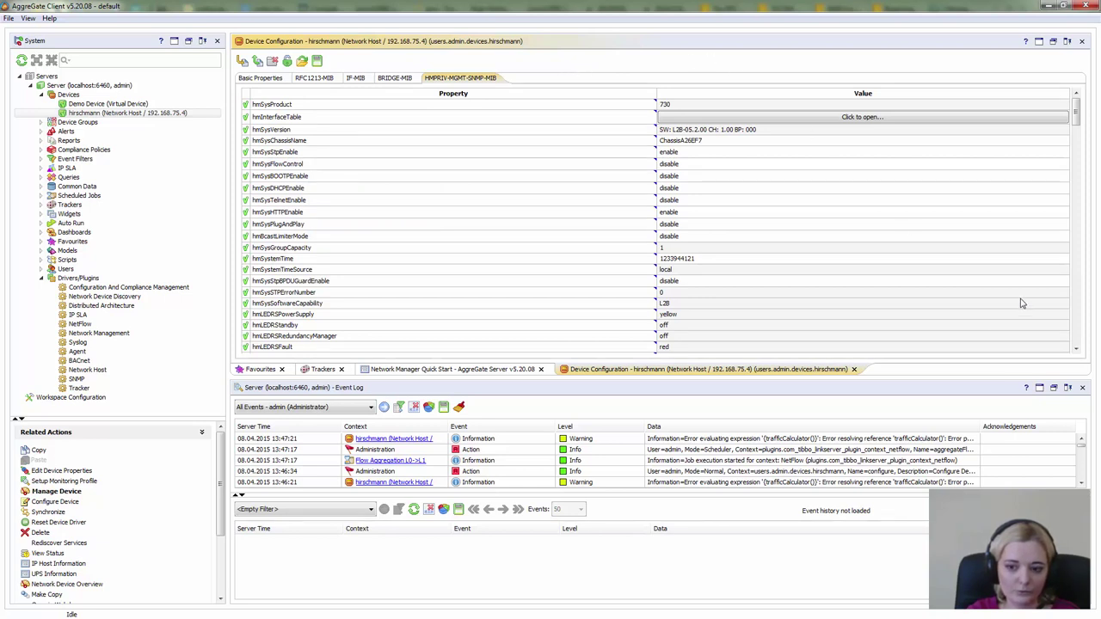
mouse_move(1021, 303)
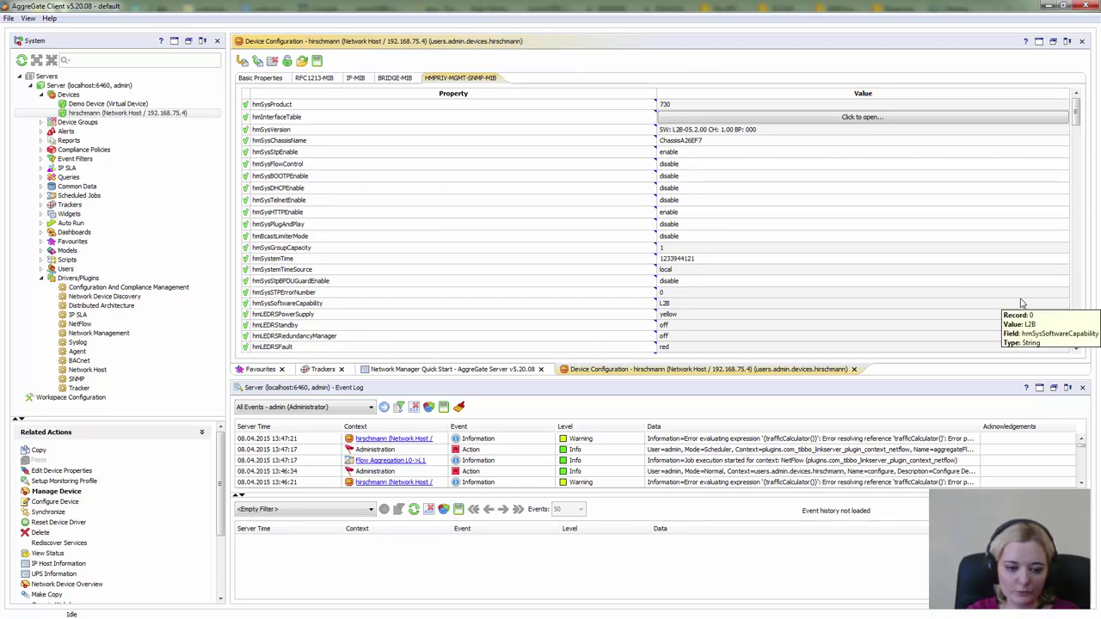